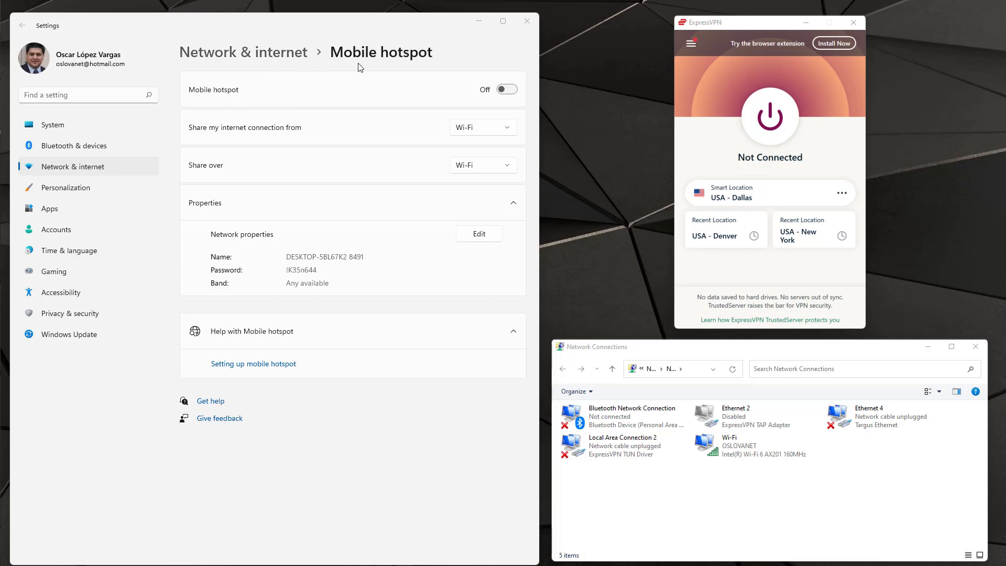
Turn the mobile hotspot on and bring the Network Connections adapter list forward.
click(503, 92)
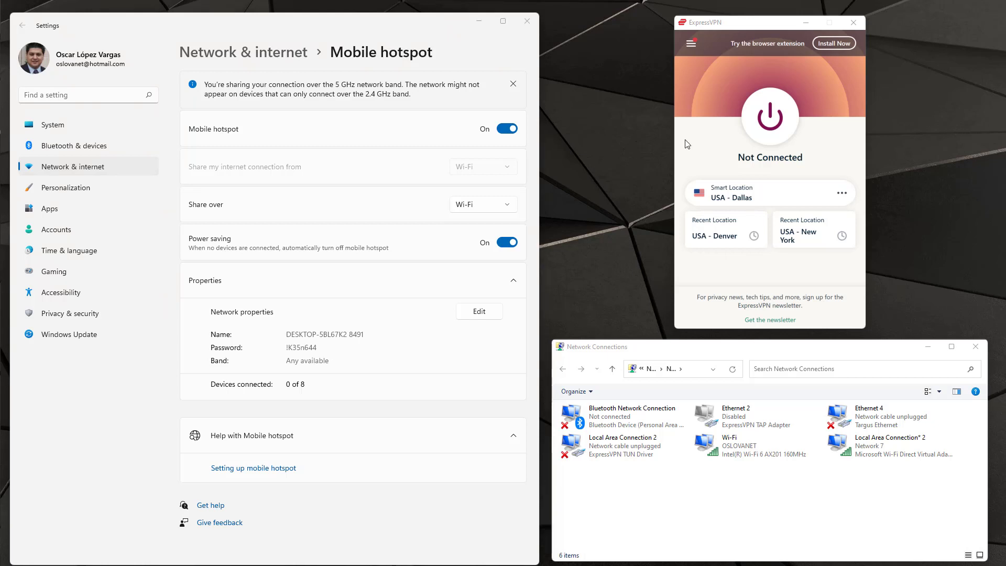
click(672, 351)
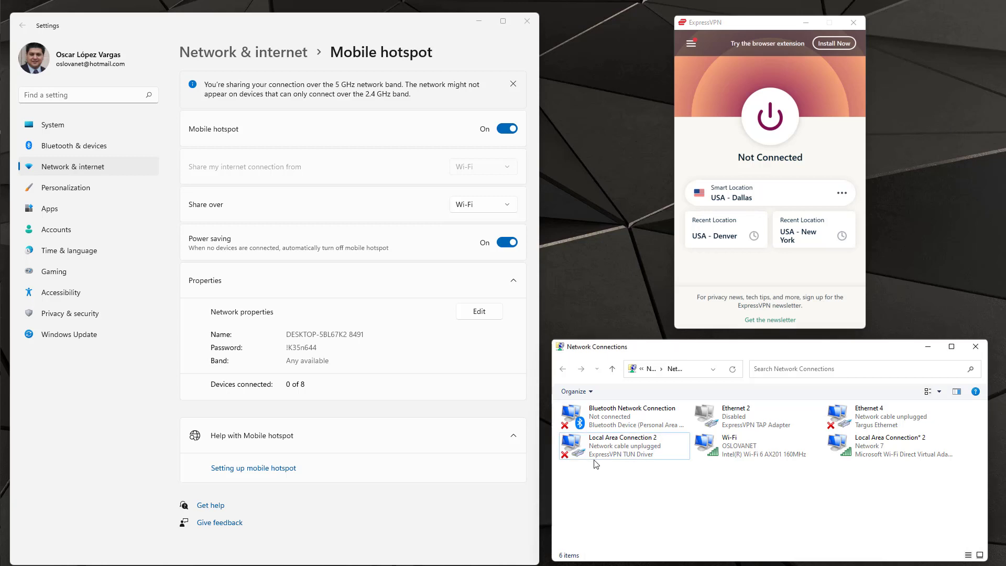
Enable internet sharing on the ExpressVPN TUN adapter, with Local Area Connection* 2 as the home network.
click(637, 456)
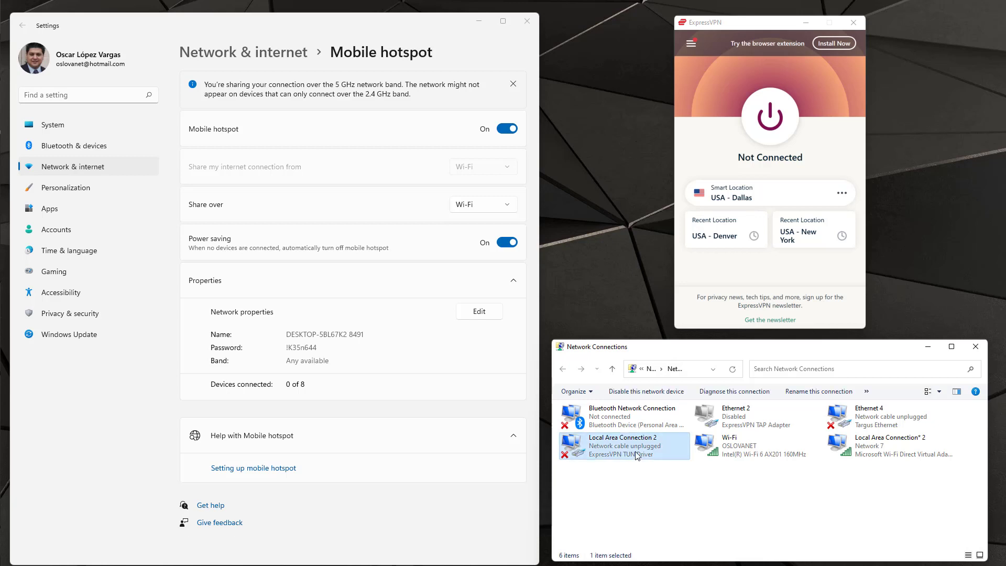
double_click(638, 455)
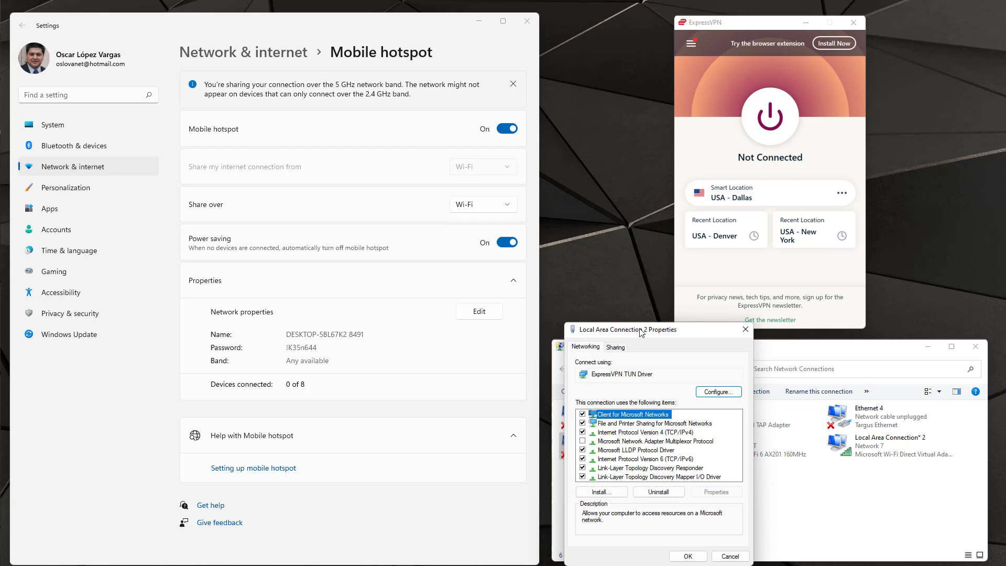
drag(641, 333, 536, 223)
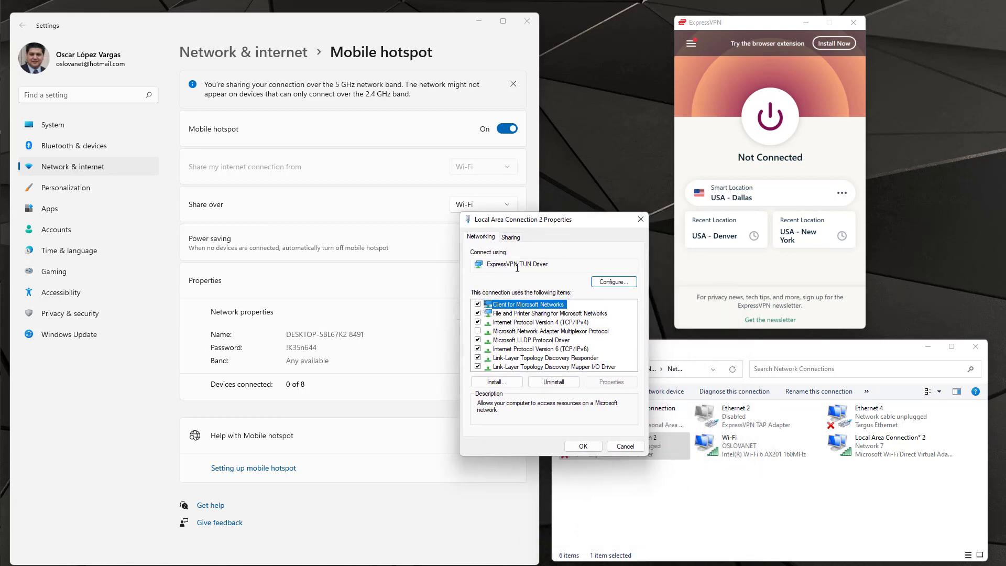
click(511, 238)
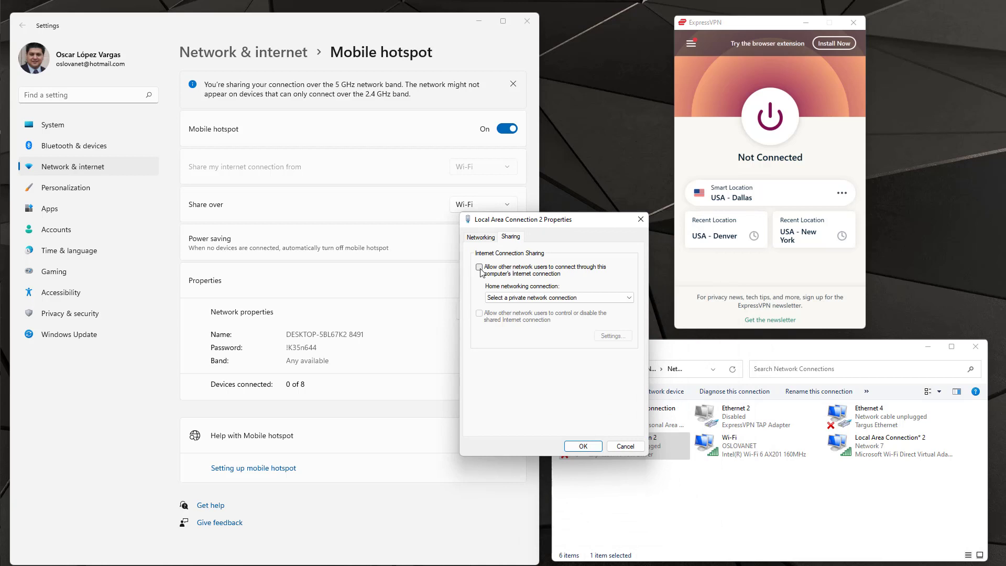
click(479, 268)
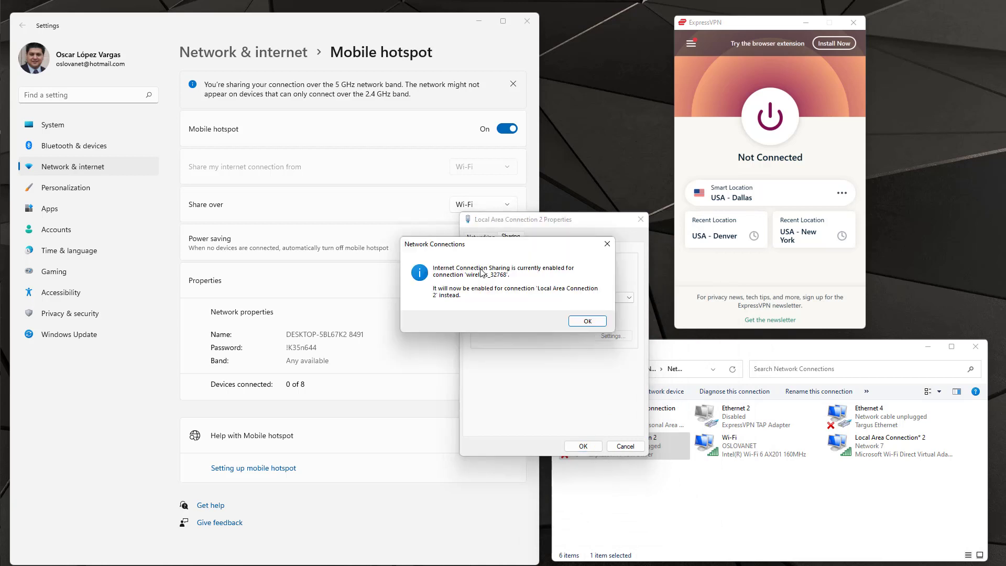
click(576, 322)
click(574, 298)
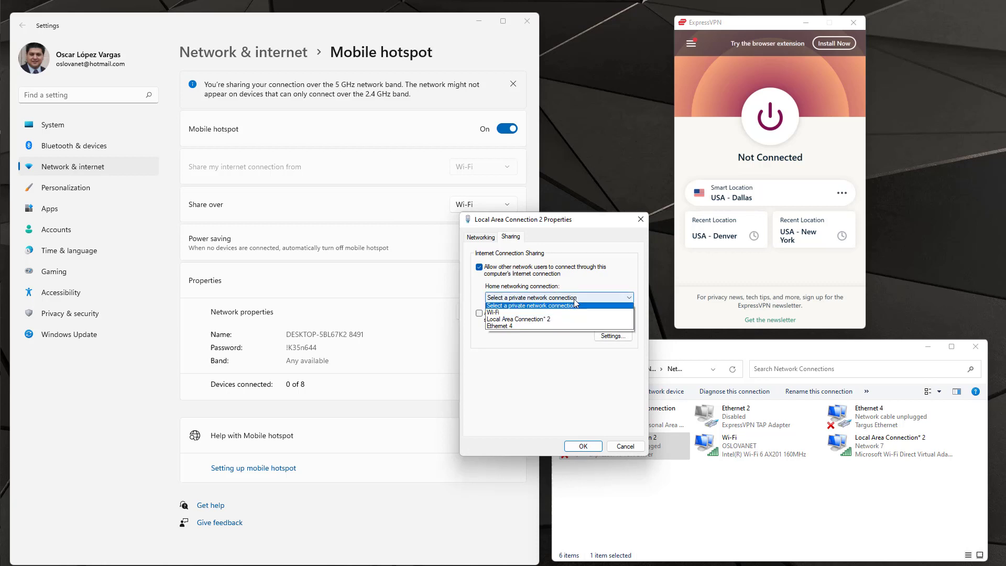
click(540, 321)
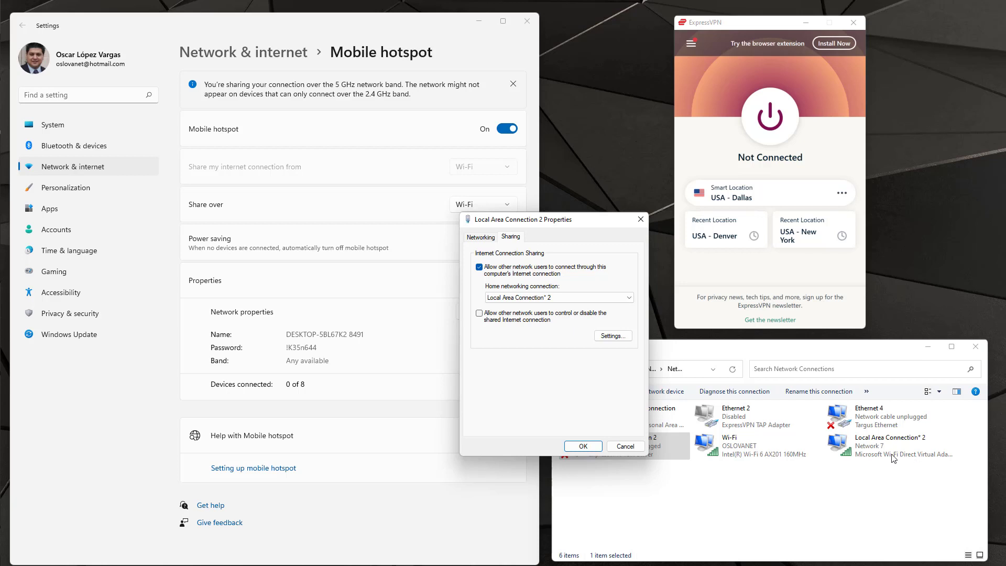
Apply the sharing settings and connect ExpressVPN to USA - Dallas.
click(576, 447)
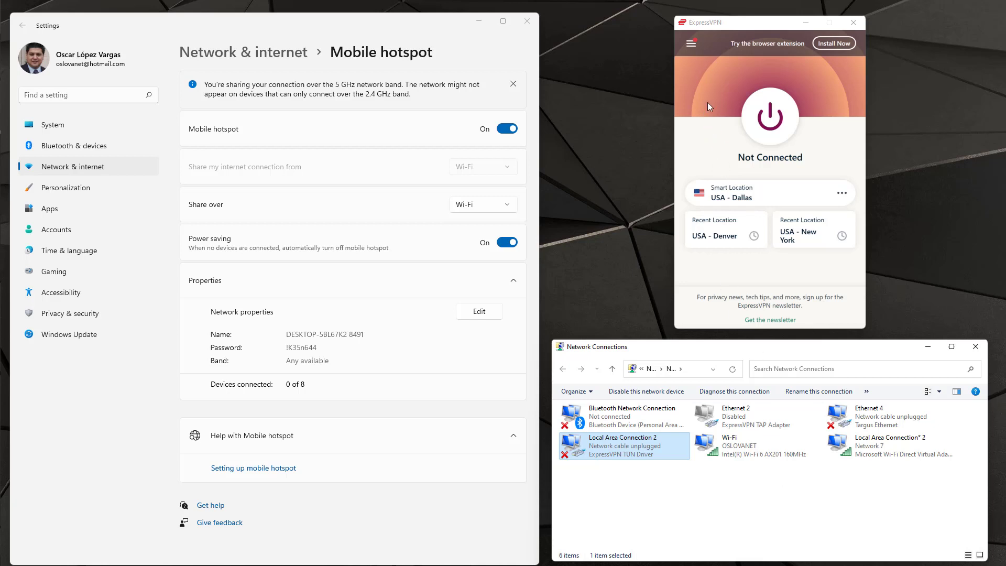
click(765, 122)
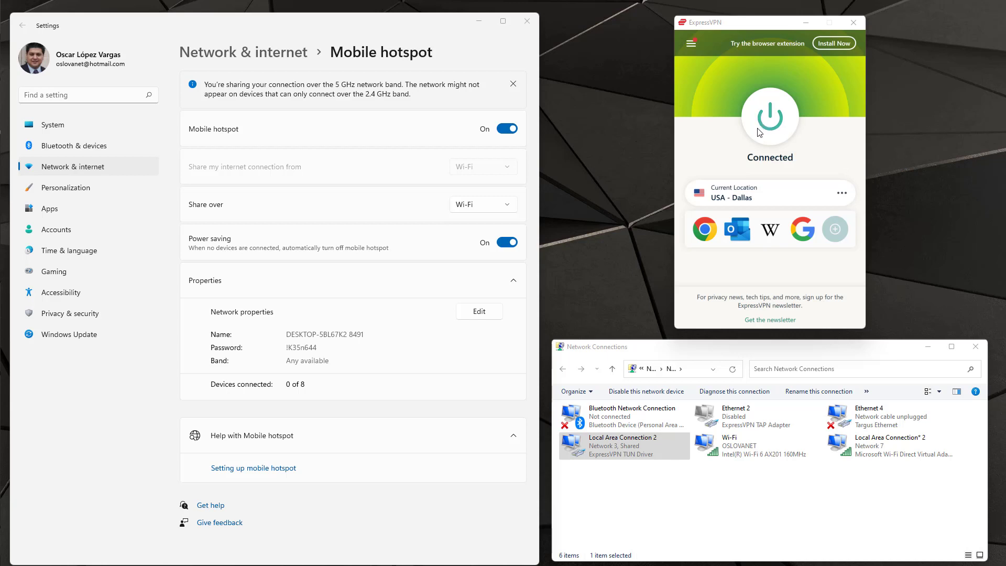
click(623, 446)
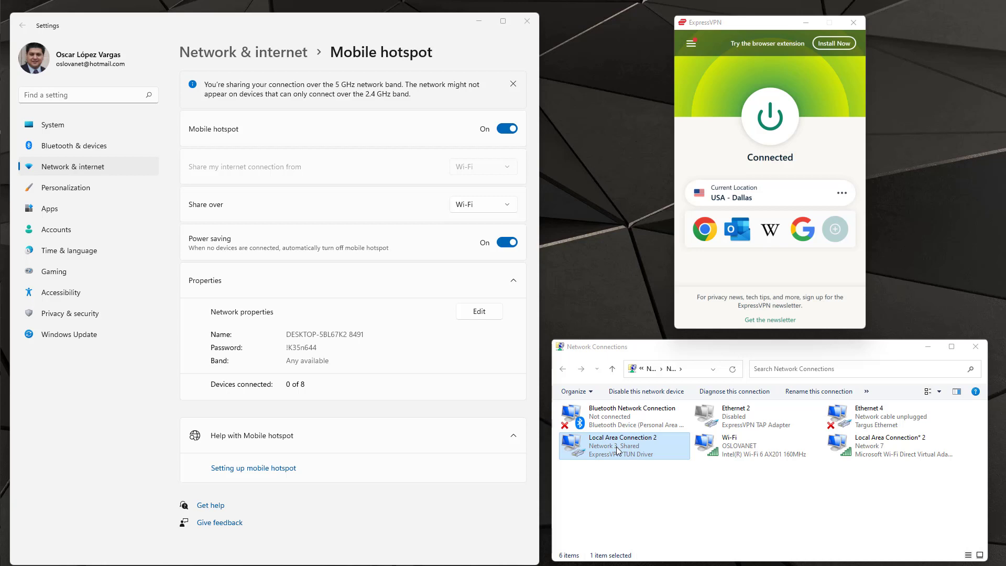
Connect TeamViewer to partner PC DESKTOP-2TVJKBV, skipping the upgrade notice and pasting the password.
click(453, 337)
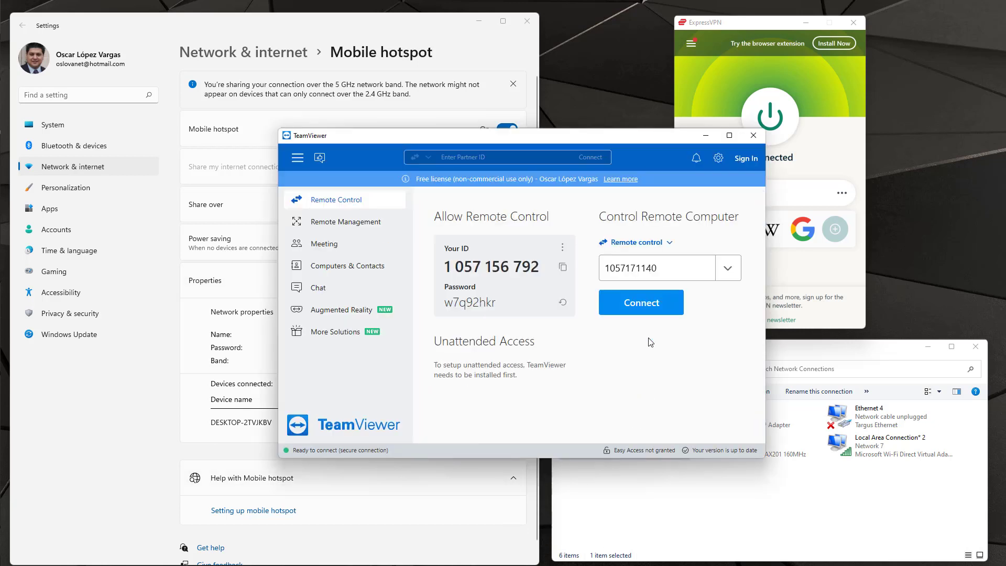
click(644, 305)
click(612, 304)
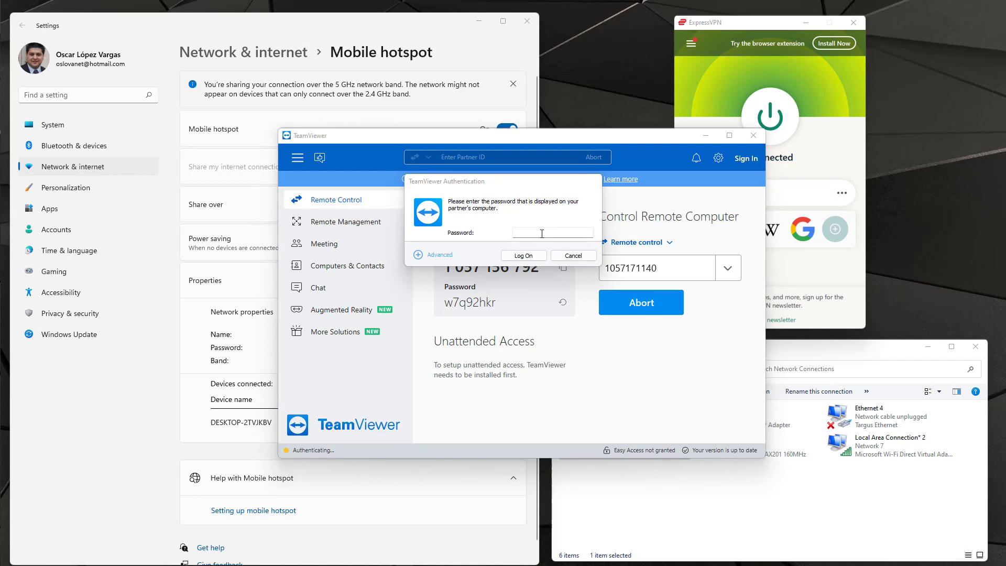
click(542, 233)
key(ctrl+v)
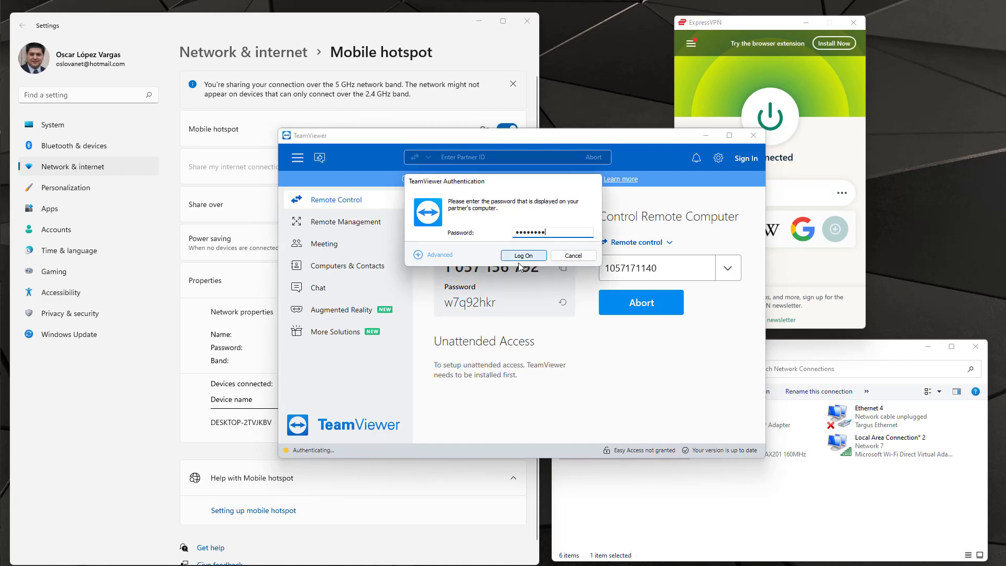
click(523, 256)
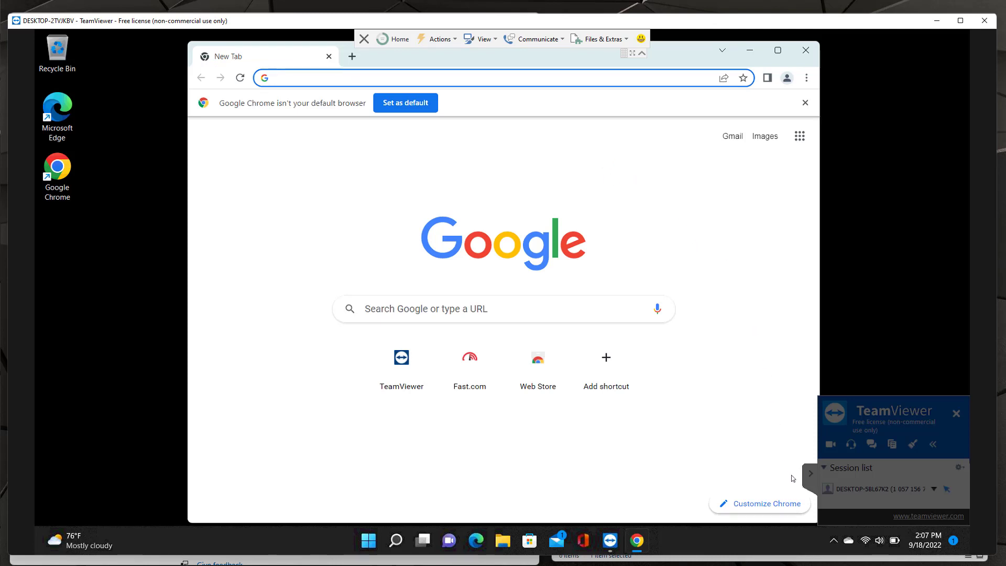
On the remote PC, search Google for "what's my ip address" and open whatismyipaddress.com.
click(811, 472)
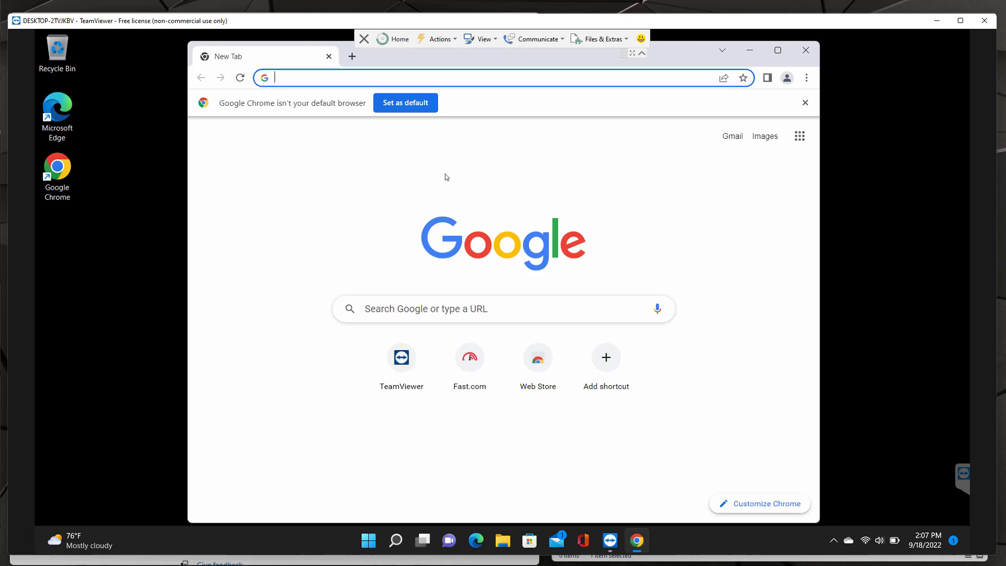
click(315, 79)
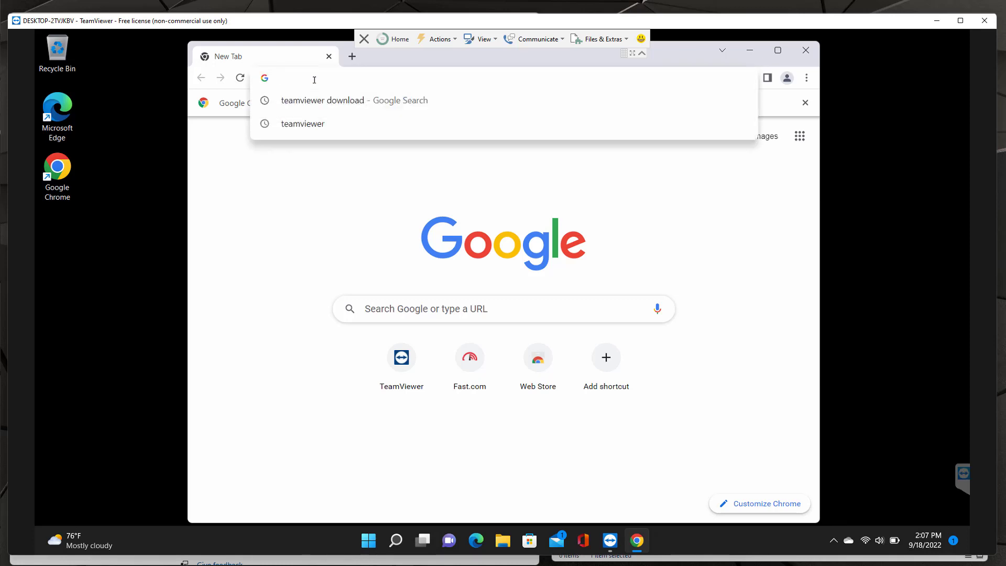
text(what's my ip address)
key(Return)
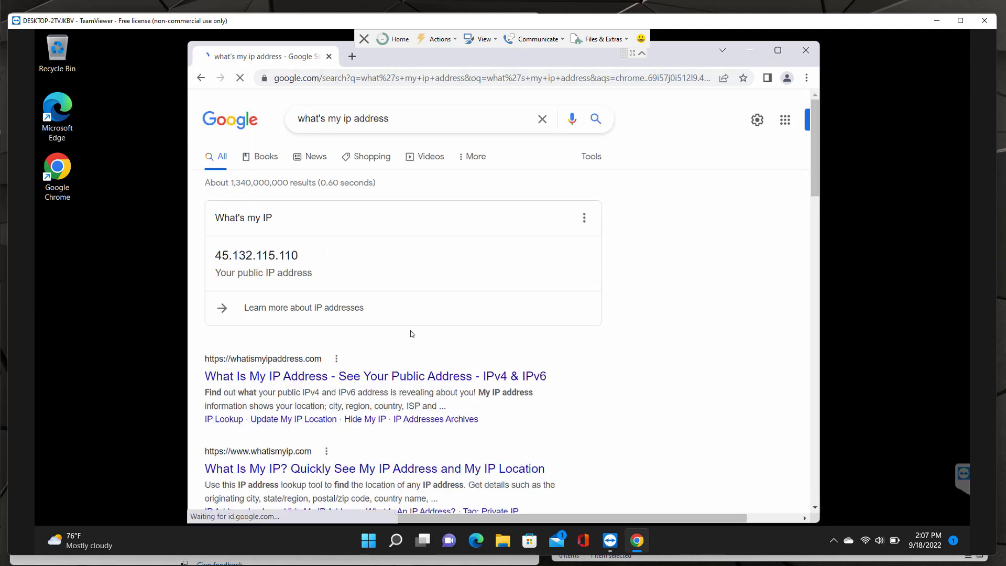
click(367, 385)
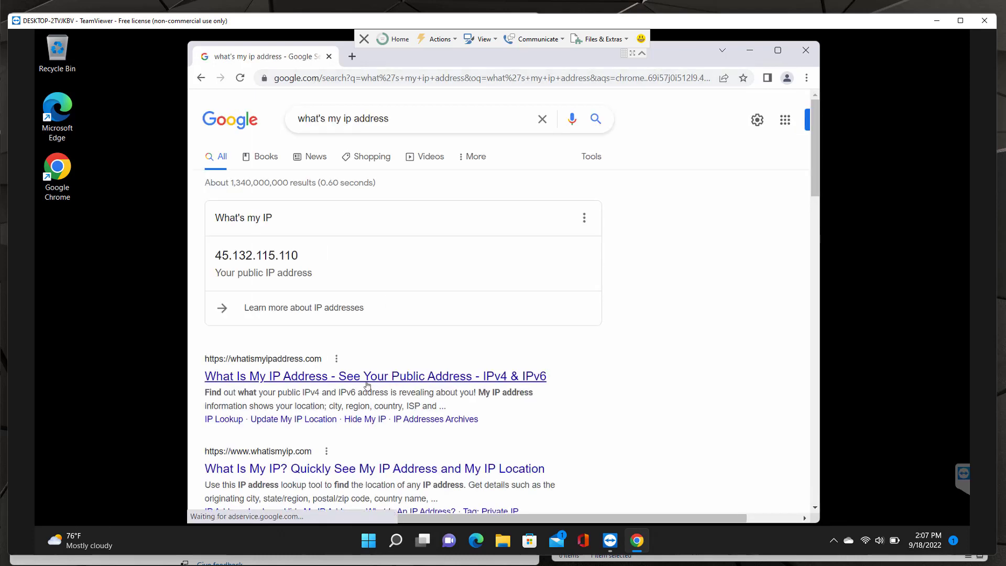